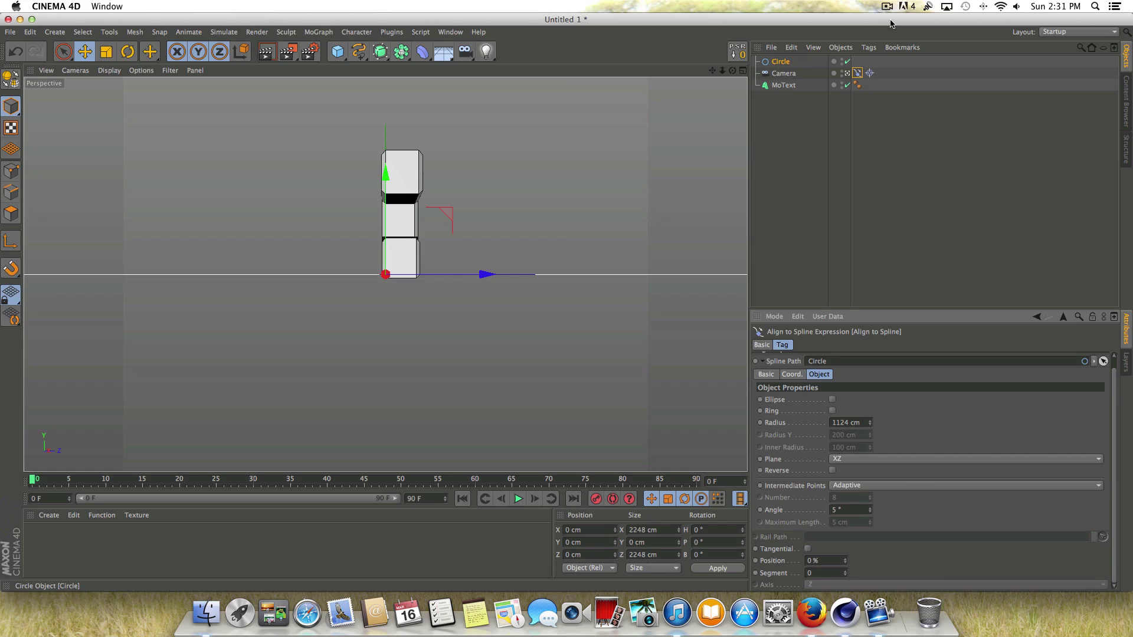
Slide the camera along the circle to a 77 % position, leave the camera view, and set the position to 98 %
{"action": "left_click", "coordinate": [845, 558]}
{"action": "left_click_drag", "start_coordinate": [848, 563], "coordinate": [848, 525]}
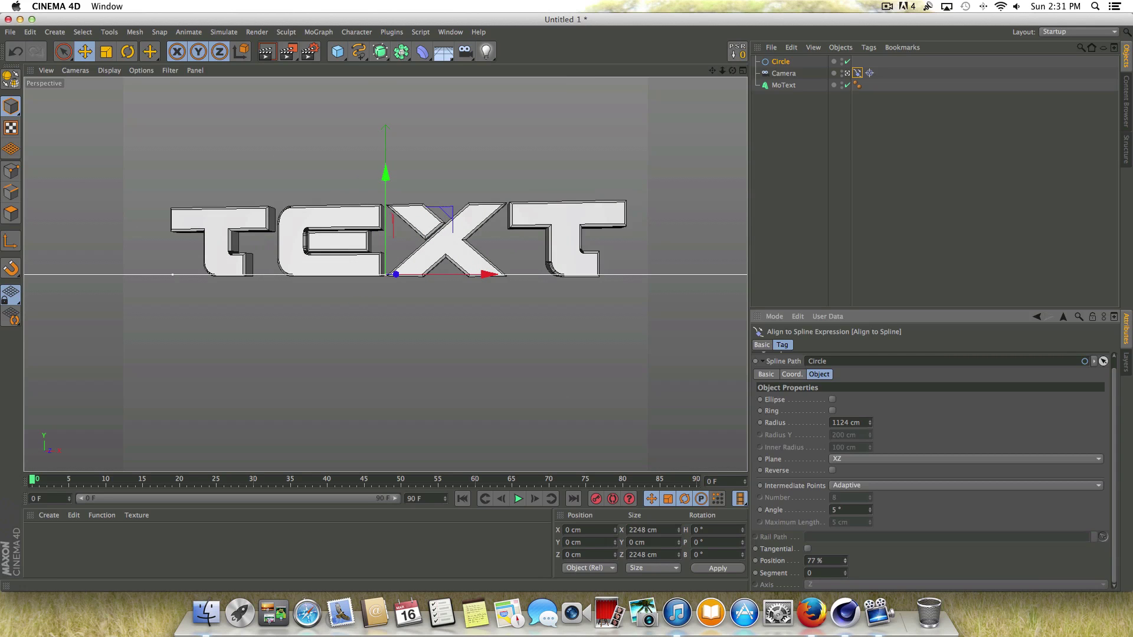
{"action": "left_click", "coordinate": [848, 73]}
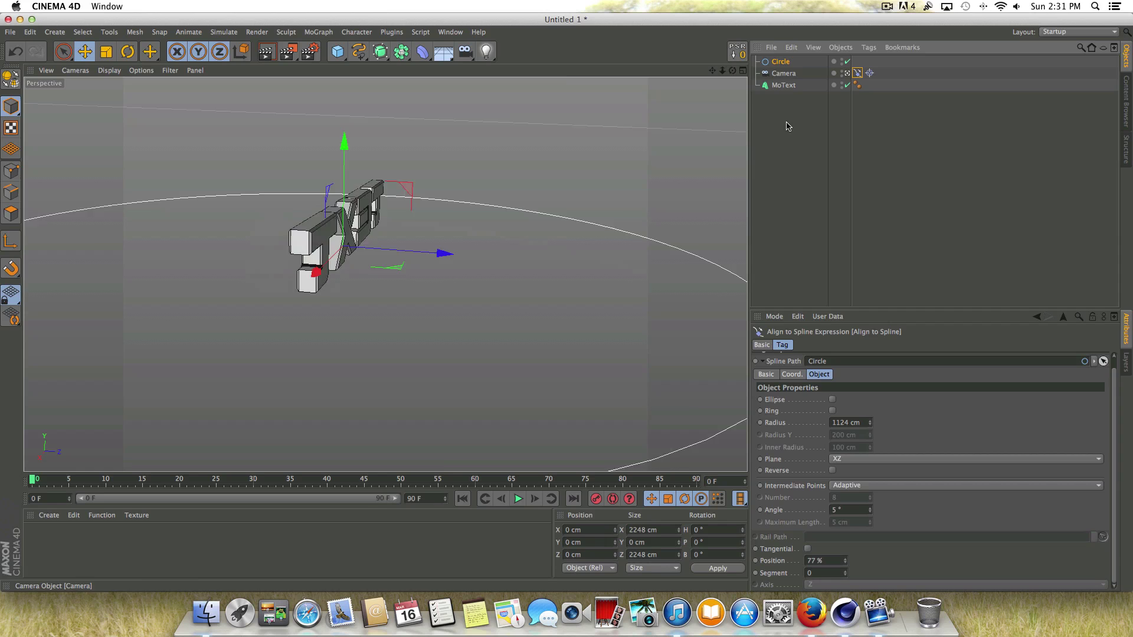
{"action": "scroll", "coordinate": [325, 222], "scroll_direction": "down", "scroll_amount": 2}
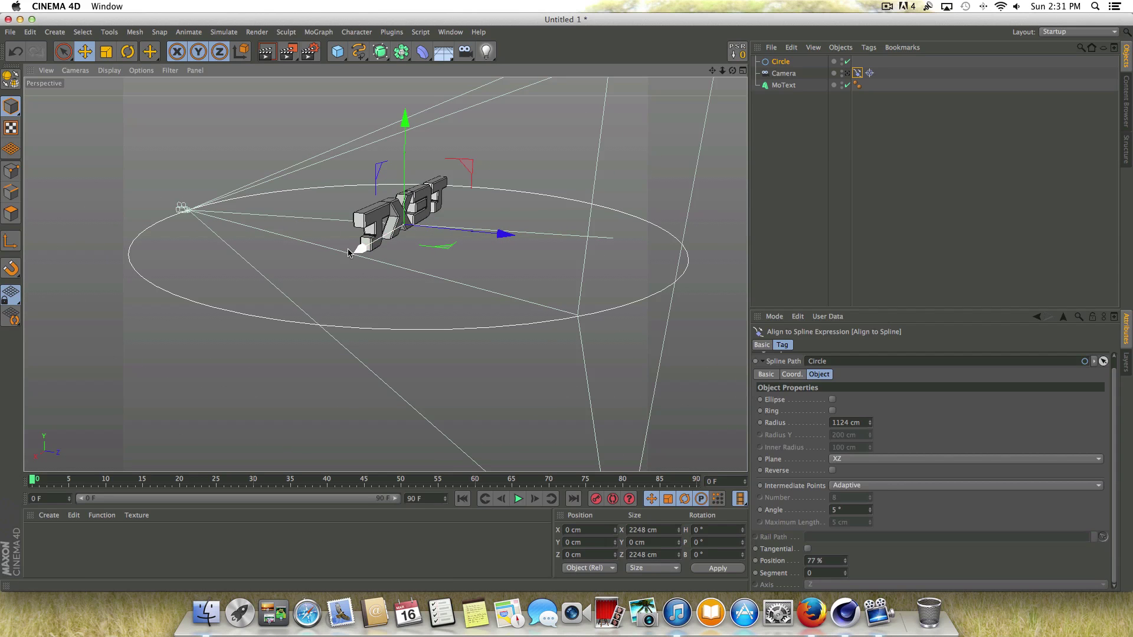
{"action": "left_click_drag", "start_coordinate": [848, 562], "coordinate": [857, 585]}
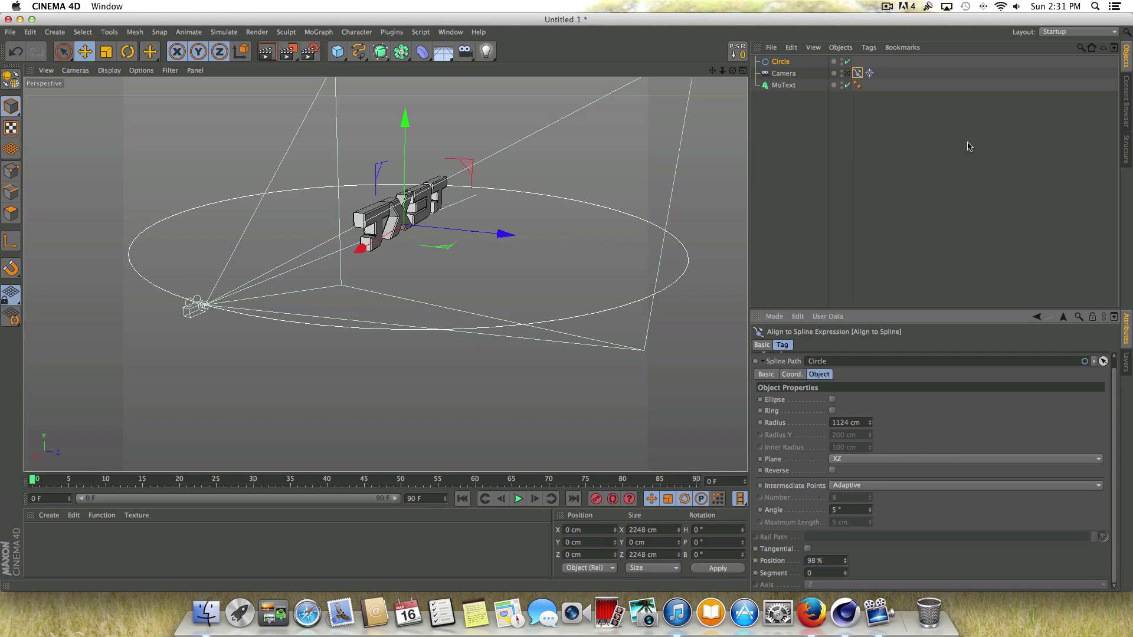
Delete the Circle spline and its aligned Camera, keeping only the MoText object in the scene
{"action": "left_click_drag", "start_coordinate": [892, 77], "coordinate": [738, 37]}
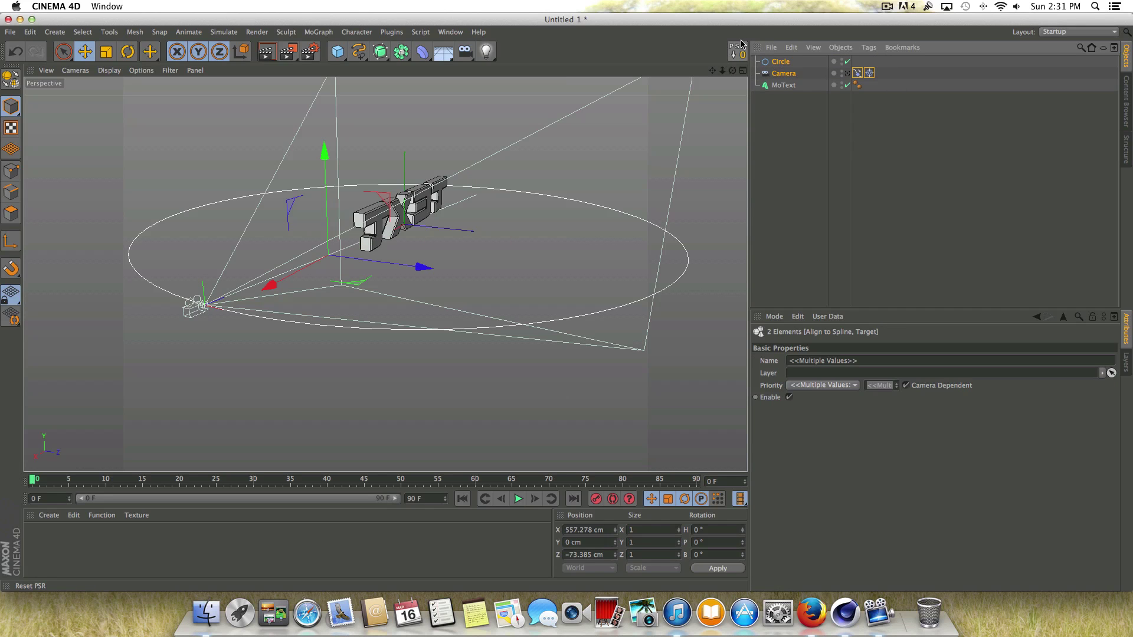
{"action": "key", "text": "Delete"}
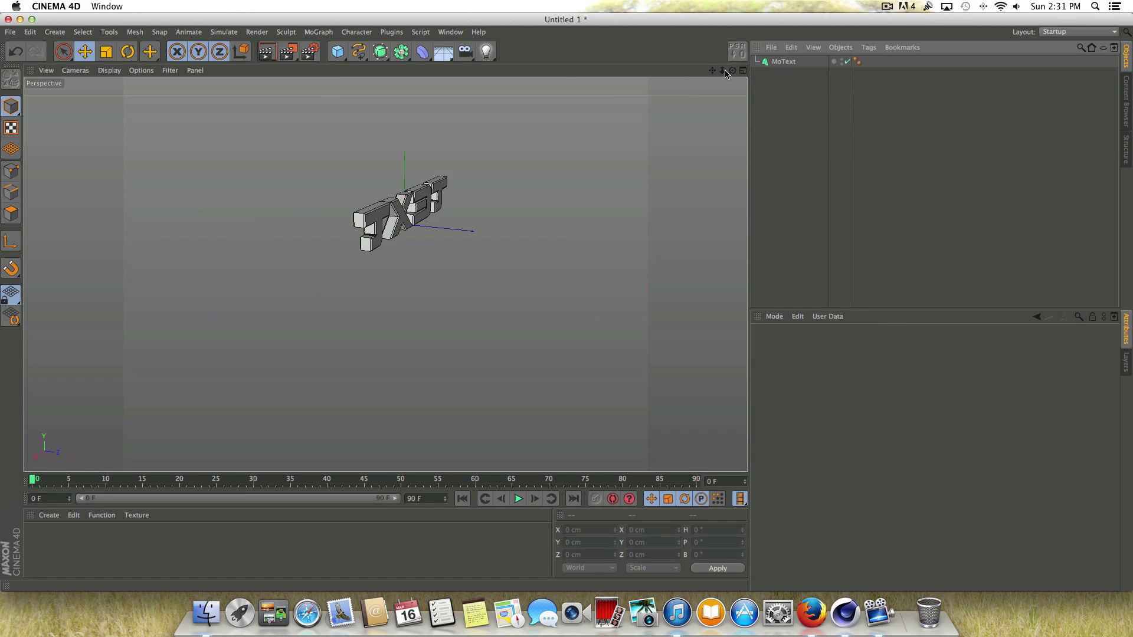
{"action": "left_click_drag", "start_coordinate": [732, 70], "coordinate": [691, 142]}
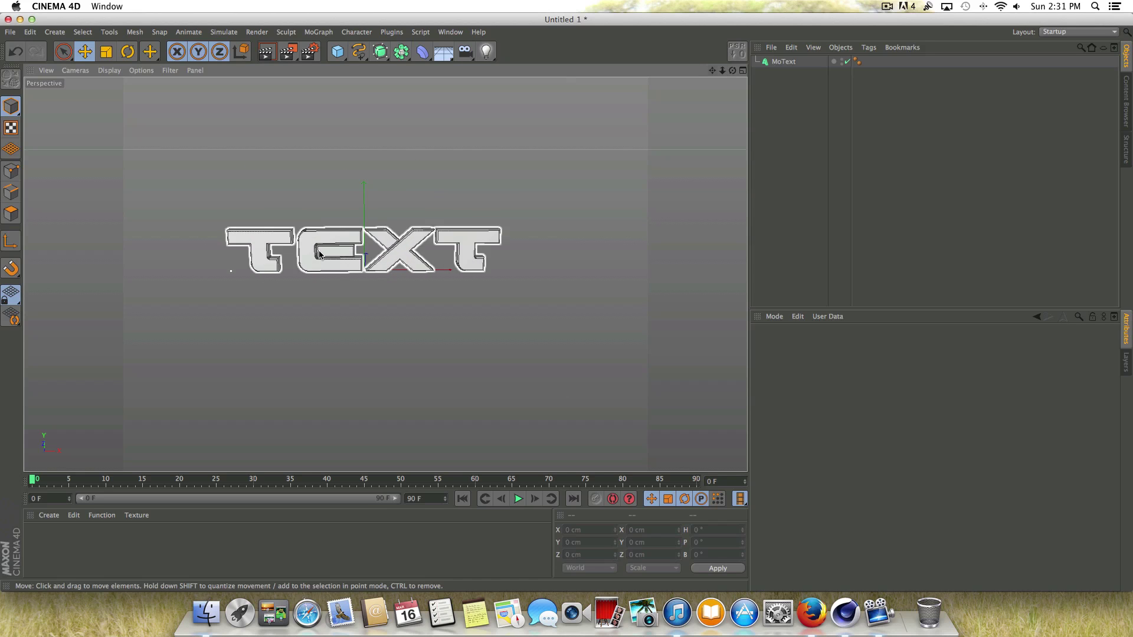
{"action": "scroll", "coordinate": [354, 242], "scroll_direction": "up", "scroll_amount": 5}
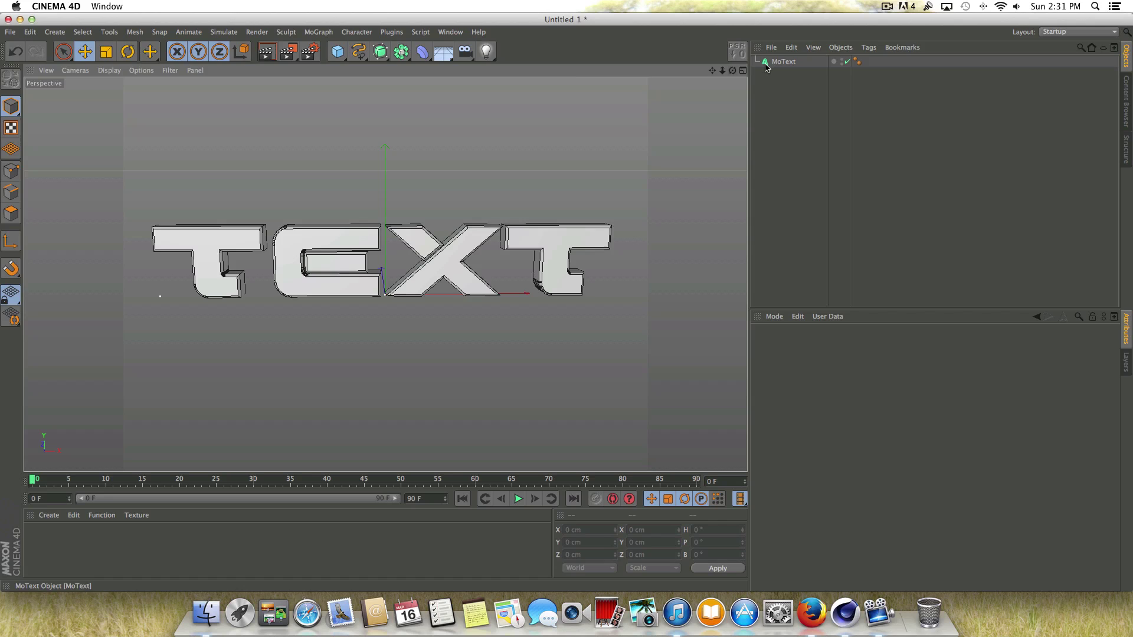
{"action": "left_click", "coordinate": [783, 62]}
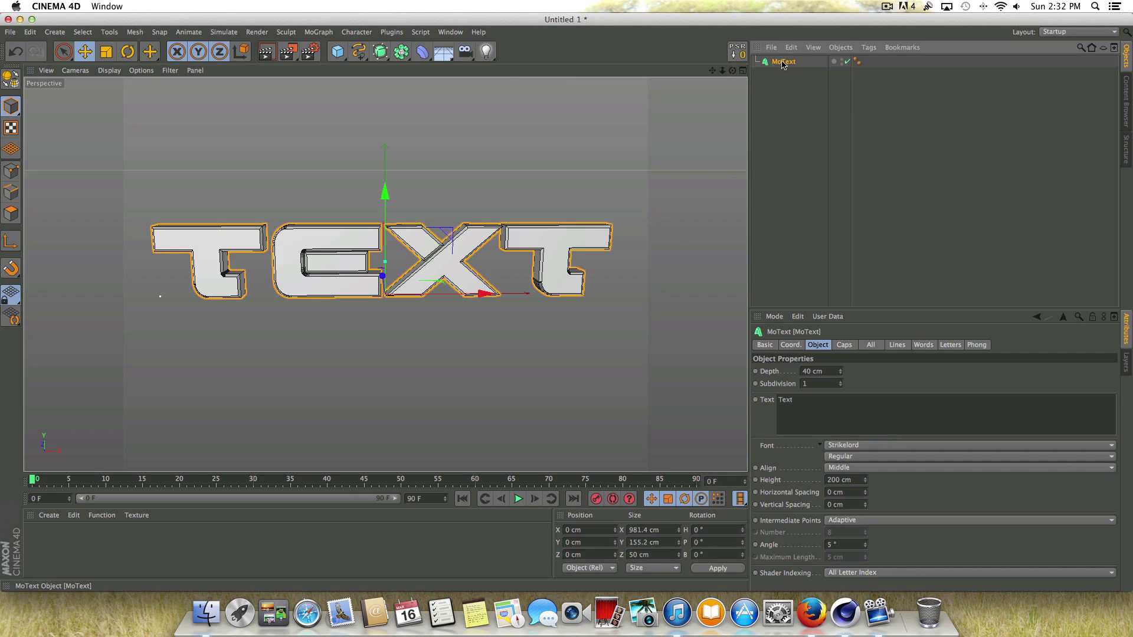
{"action": "left_click", "coordinate": [318, 32]}
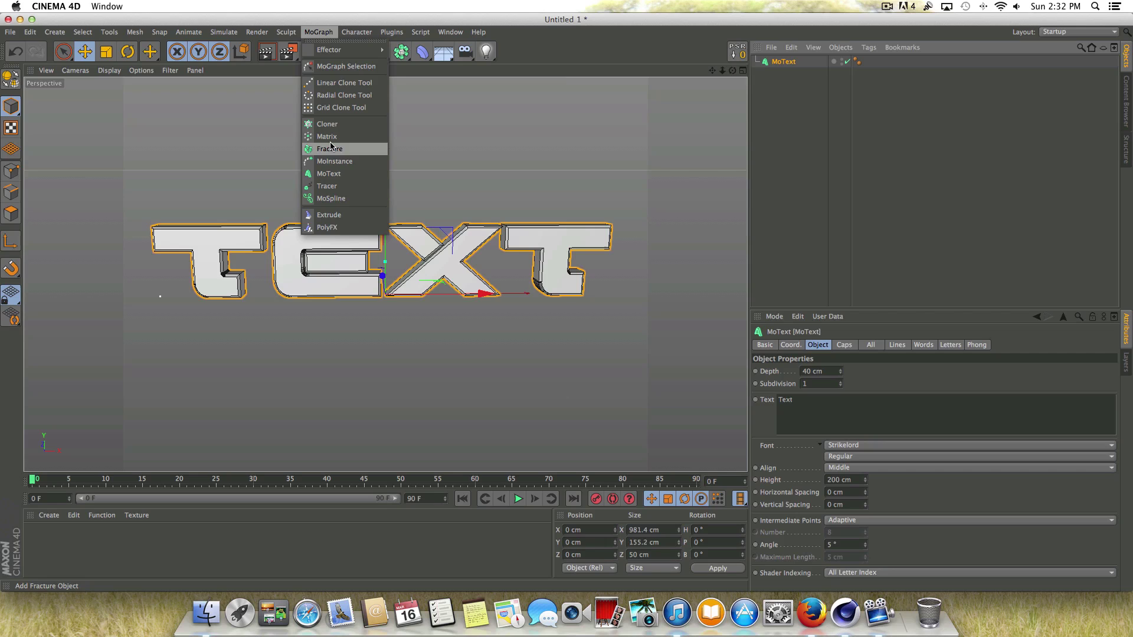
{"action": "left_click", "coordinate": [811, 136]}
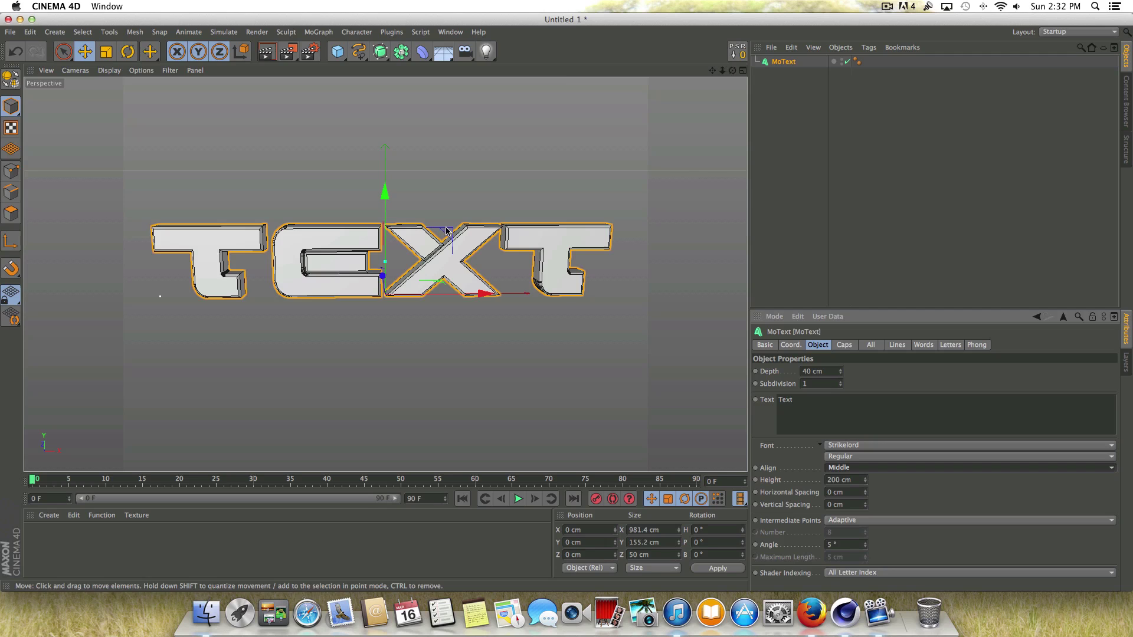
Add a Target Camera facing the text and set its Target tag's target object to MoText
{"action": "left_click_drag", "start_coordinate": [733, 71], "coordinate": [725, 67]}
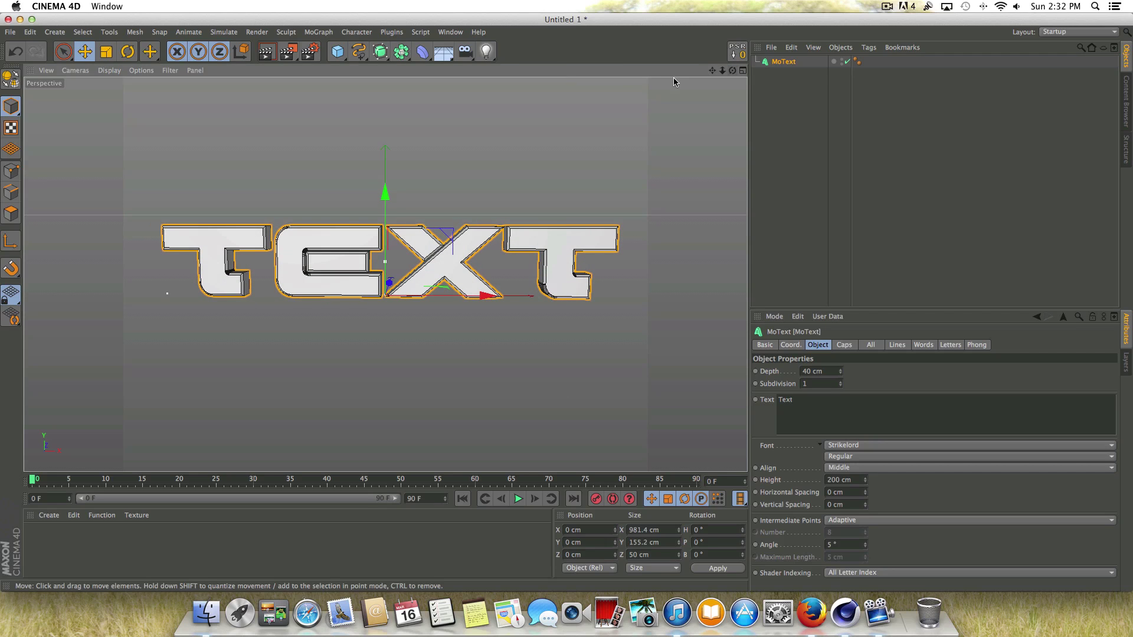
{"action": "left_click", "coordinate": [470, 53]}
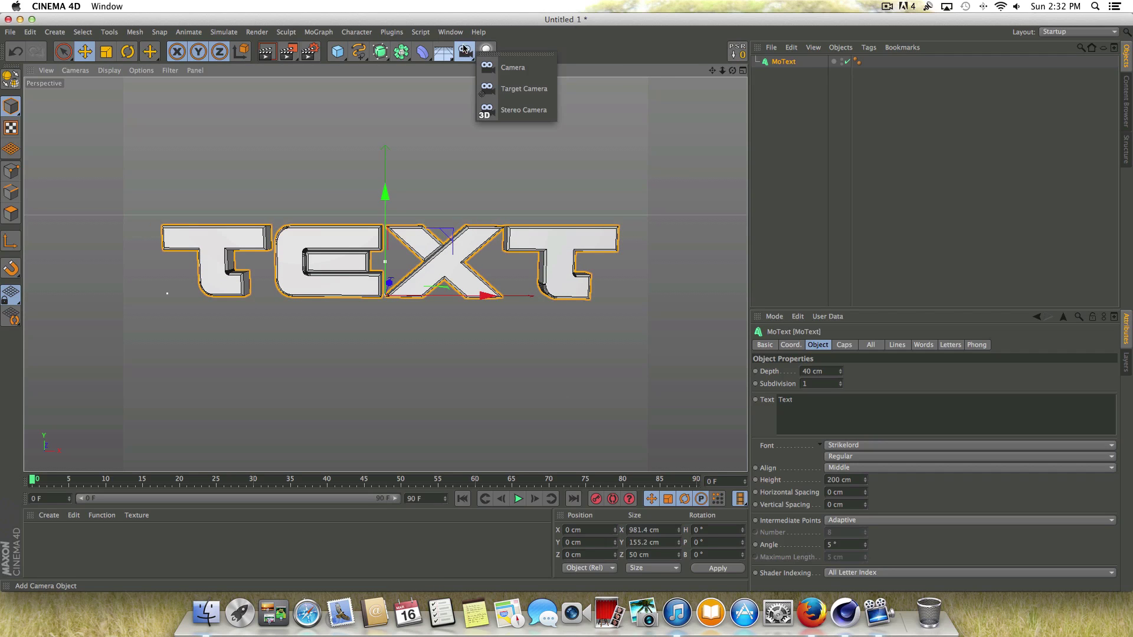
{"action": "left_click", "coordinate": [510, 90]}
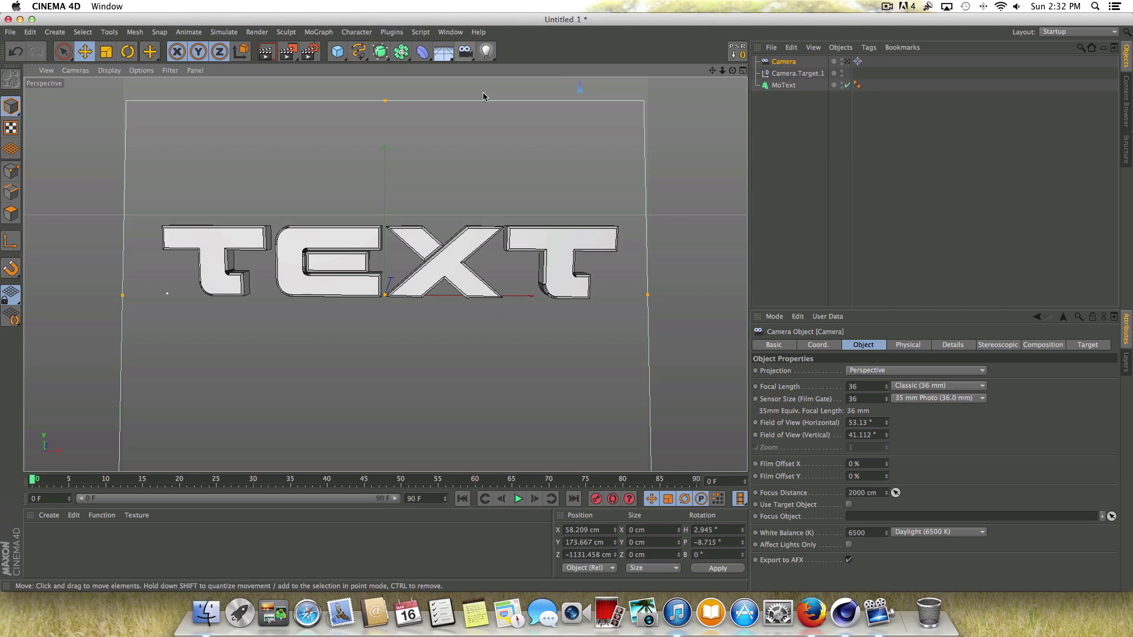
{"action": "left_click", "coordinate": [858, 62]}
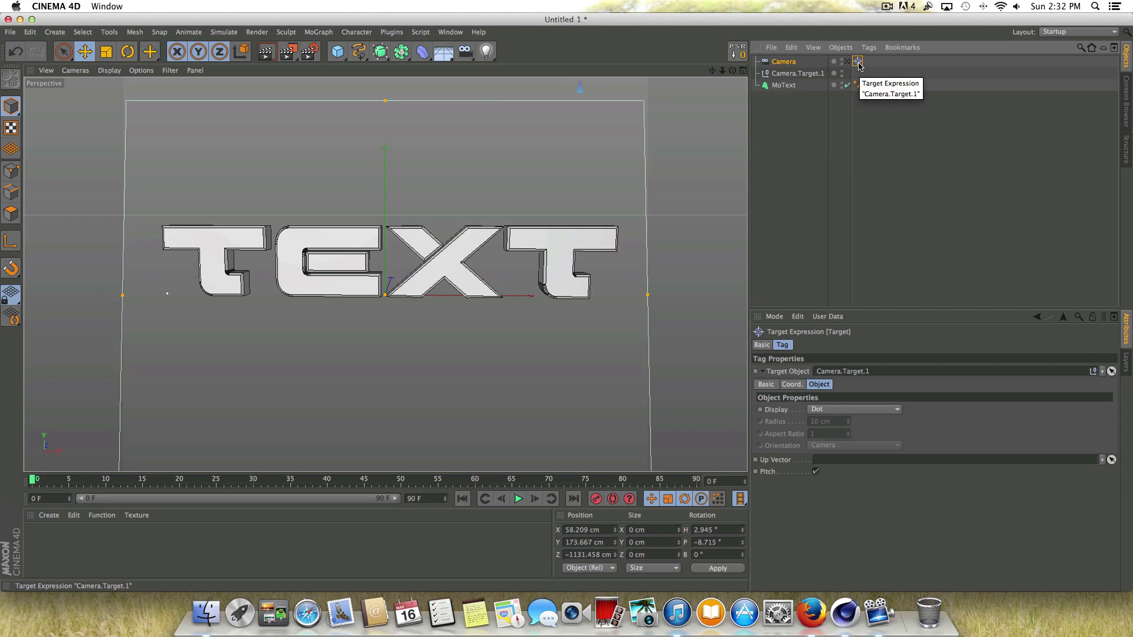
{"action": "left_click", "coordinate": [763, 372]}
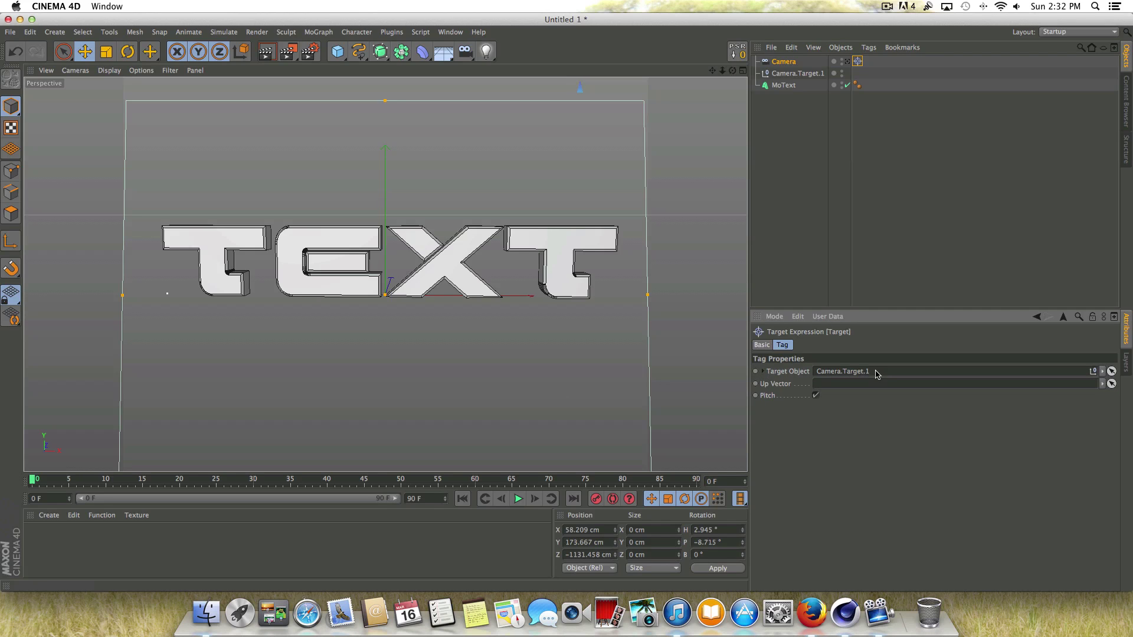
{"action": "left_click_drag", "start_coordinate": [785, 85], "coordinate": [871, 377]}
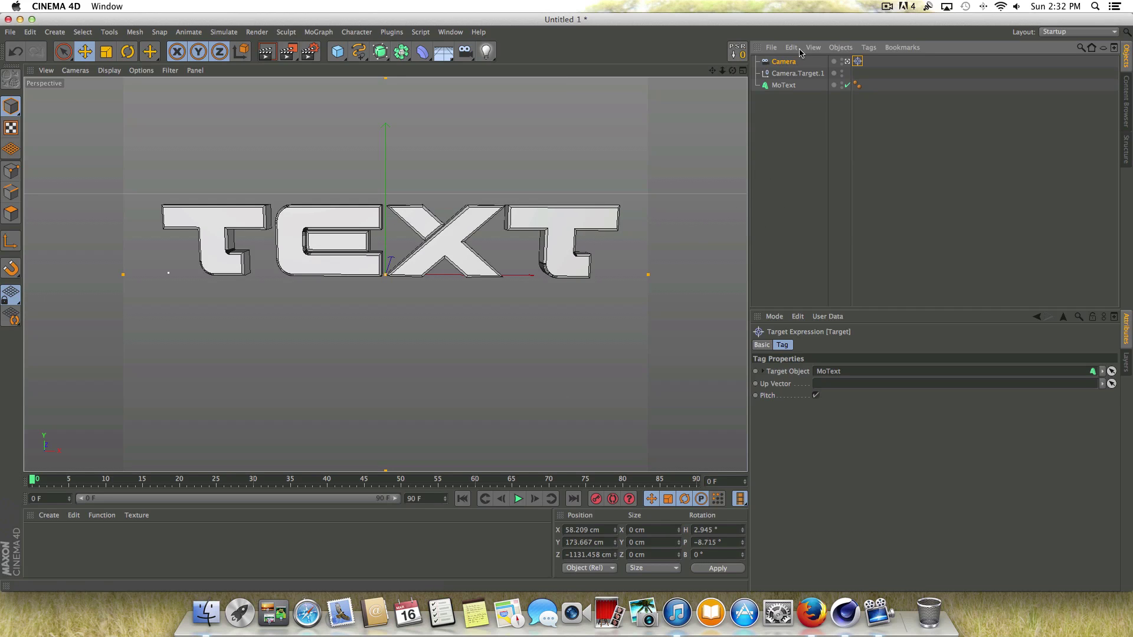
Draw a two-point linear spline in the top view in front of the text, from about X 779, Z -450 cm to X -585, Z -489 cm
{"action": "left_click", "coordinate": [358, 56]}
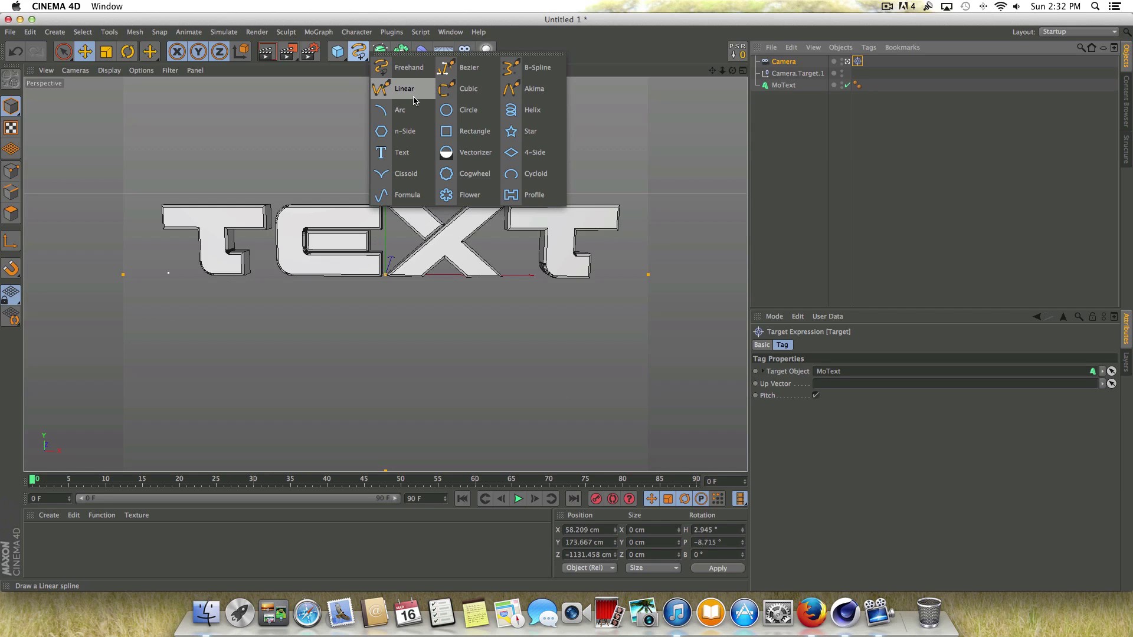
{"action": "left_click", "coordinate": [415, 100]}
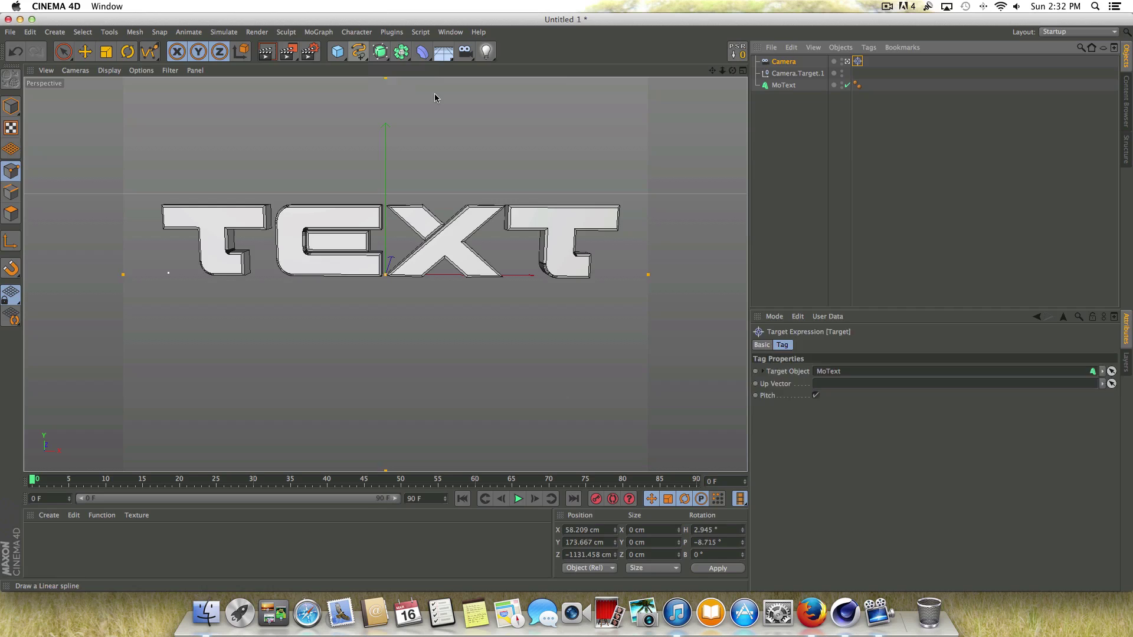
{"action": "left_click", "coordinate": [742, 70]}
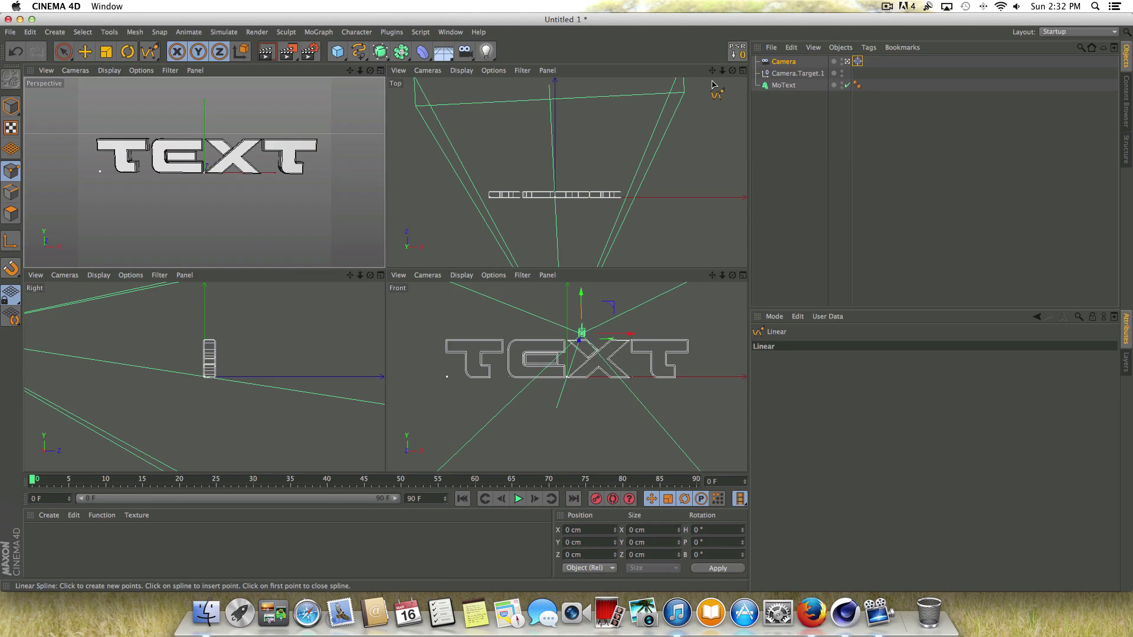
{"action": "middle_click_drag", "start_coordinate": [659, 265], "coordinate": [654, 177], "text": "alt"}
{"action": "left_click", "coordinate": [647, 171]}
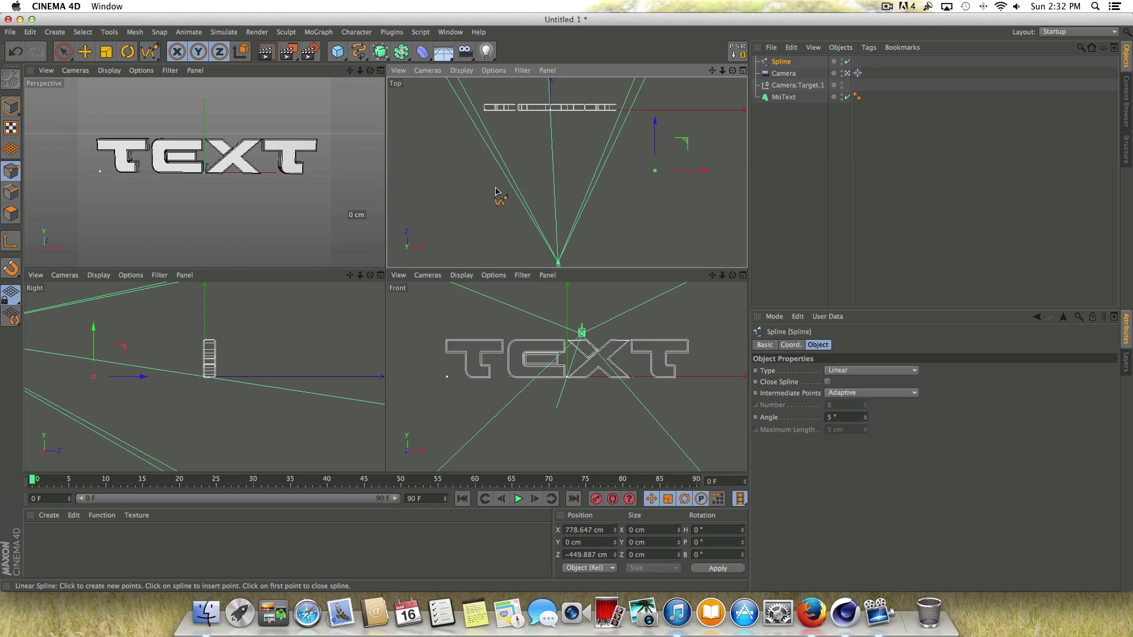
{"action": "left_click", "coordinate": [472, 175]}
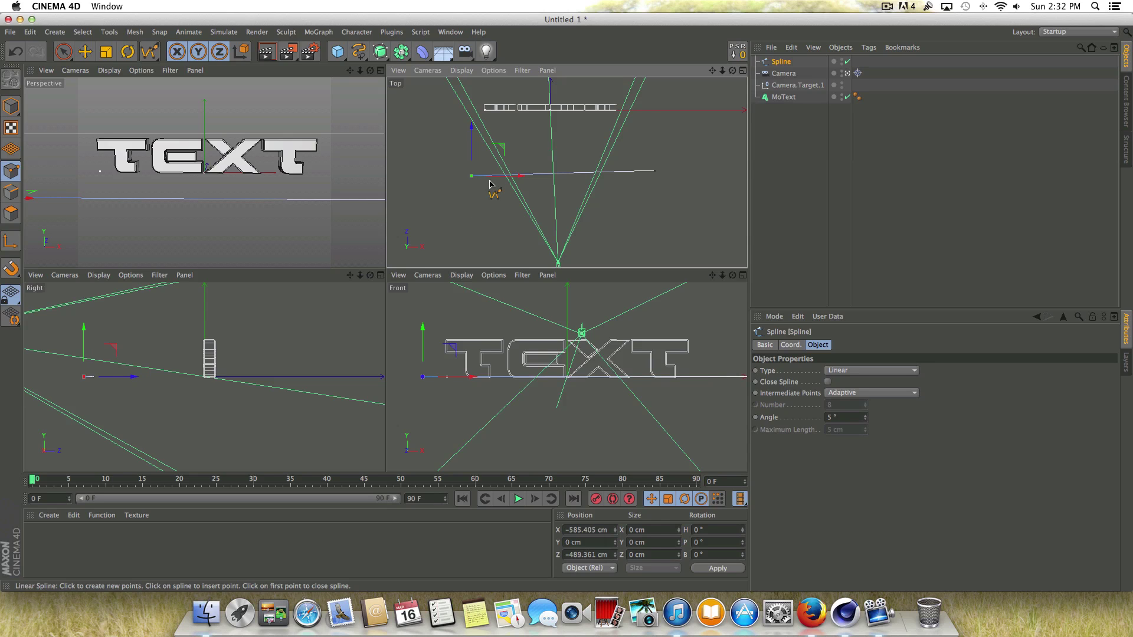
Leave the camera view in the maximized perspective and move the spline's second point to about Y 180 cm, Z -572 cm
{"action": "left_click", "coordinate": [381, 70]}
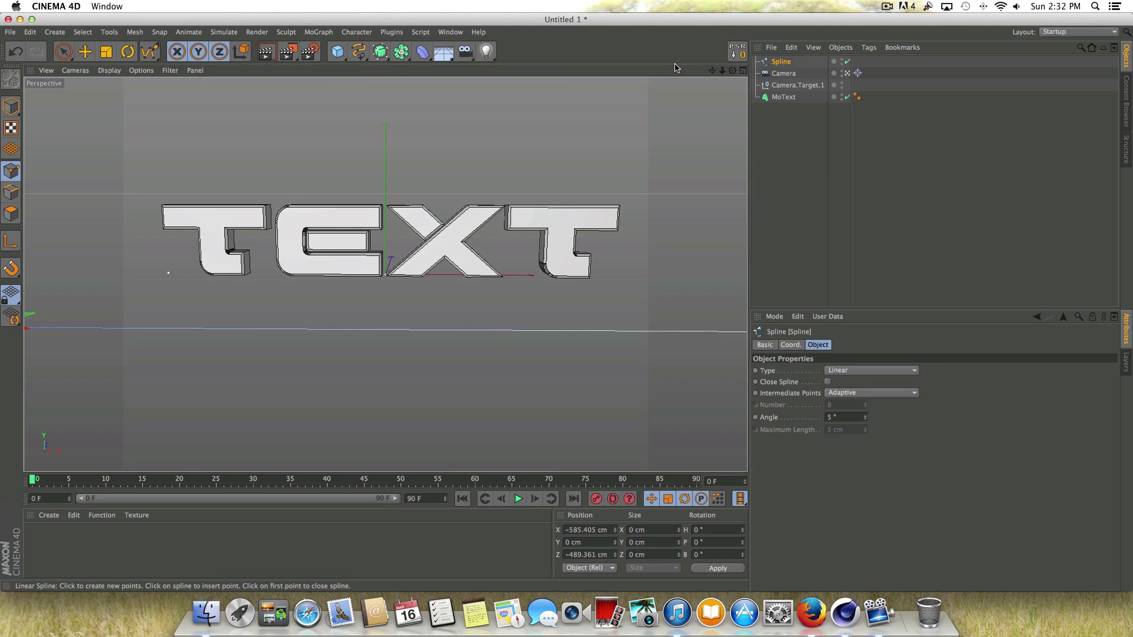
{"action": "left_click", "coordinate": [847, 73]}
{"action": "left_click_drag", "start_coordinate": [732, 71], "coordinate": [679, 88]}
{"action": "scroll", "coordinate": [298, 290], "scroll_direction": "down", "scroll_amount": 5}
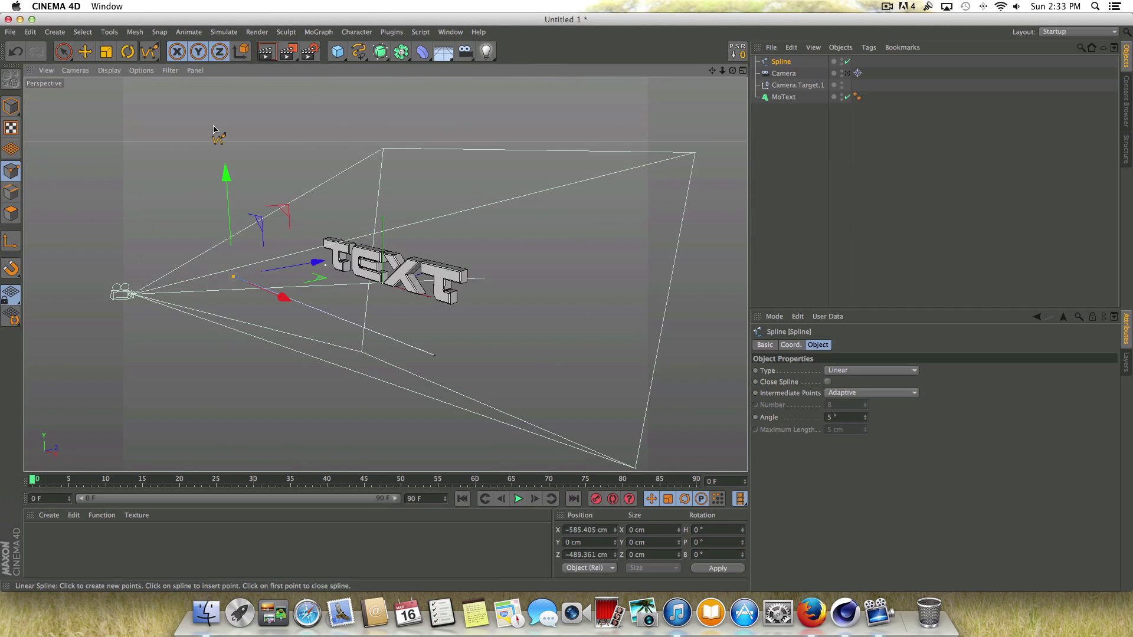
{"action": "key", "text": "space"}
{"action": "left_click_drag", "start_coordinate": [225, 173], "coordinate": [218, 135]}
{"action": "left_click_drag", "start_coordinate": [318, 231], "coordinate": [303, 237]}
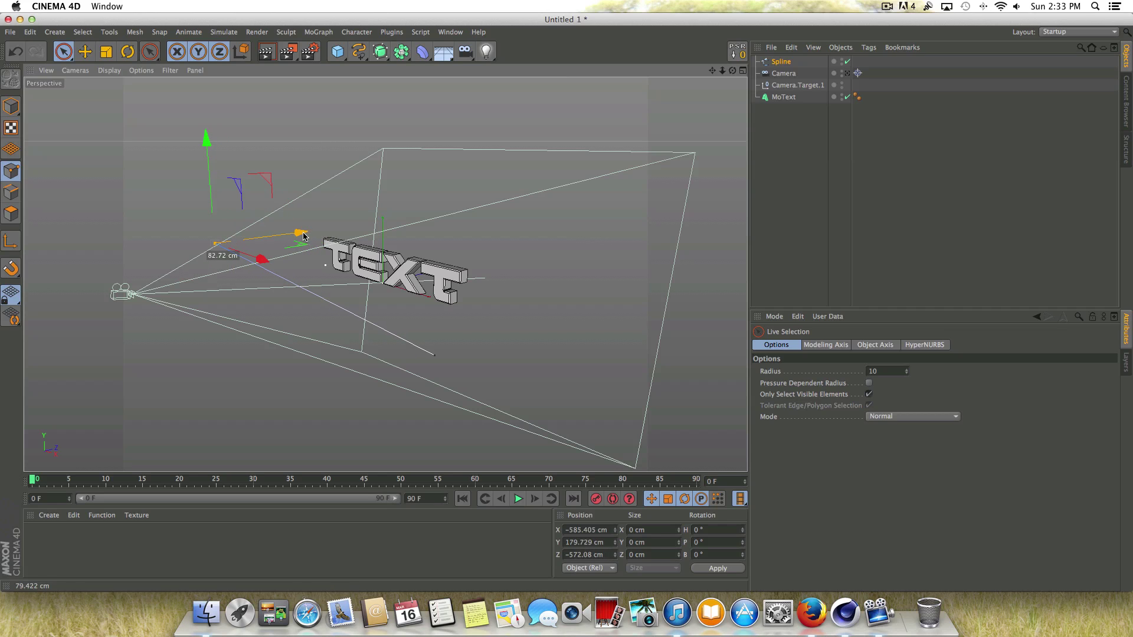
Move the spline's first point, near the last letter, to about Y -56 cm, Z -559 cm
{"action": "left_click", "coordinate": [435, 356]}
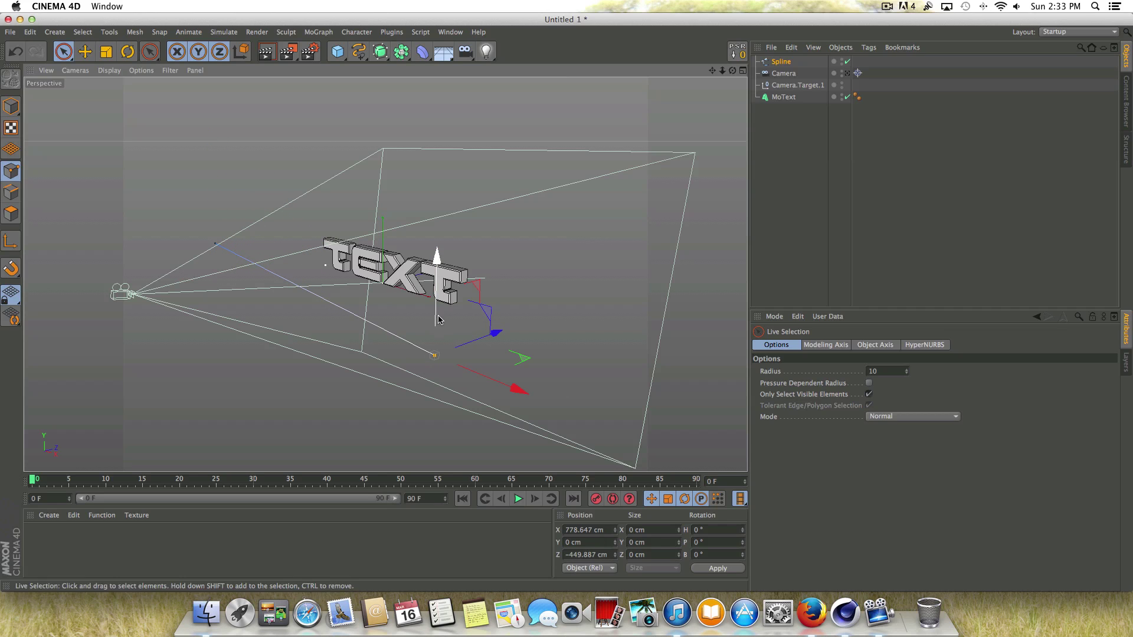
{"action": "left_click_drag", "start_coordinate": [438, 320], "coordinate": [475, 357]}
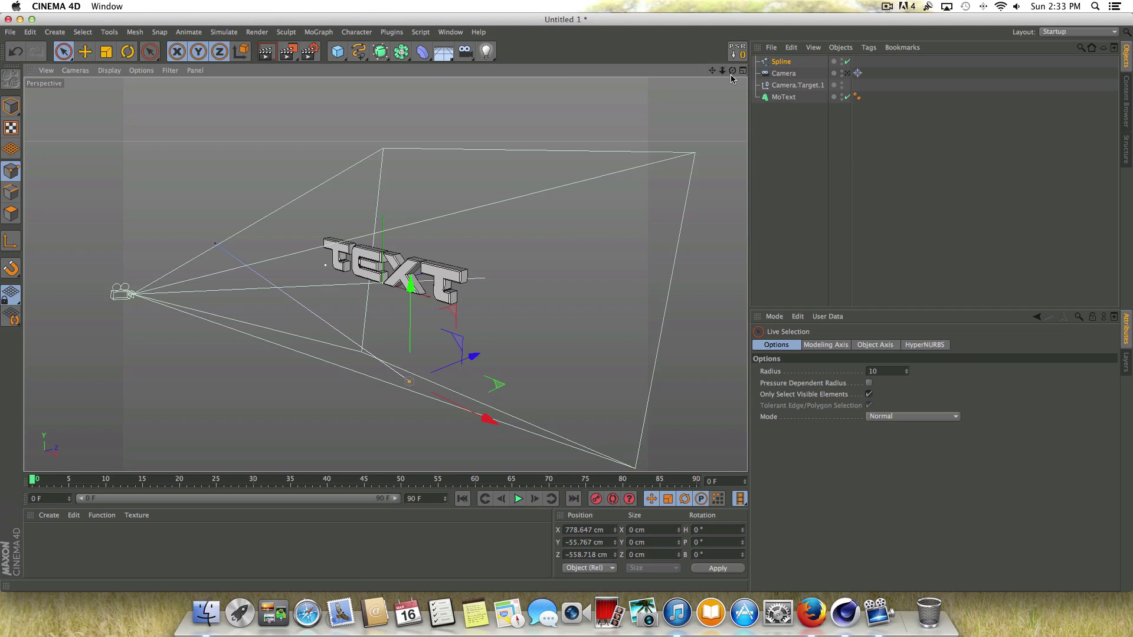
{"action": "left_click_drag", "start_coordinate": [733, 70], "coordinate": [596, 72]}
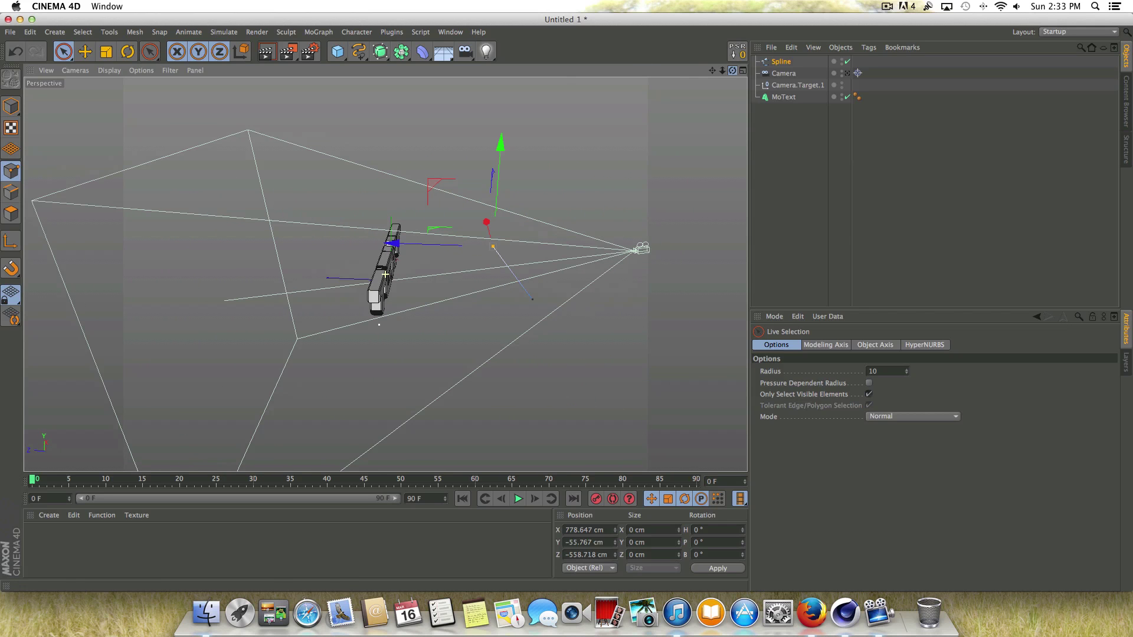
{"action": "left_click_drag", "start_coordinate": [732, 70], "coordinate": [661, 72]}
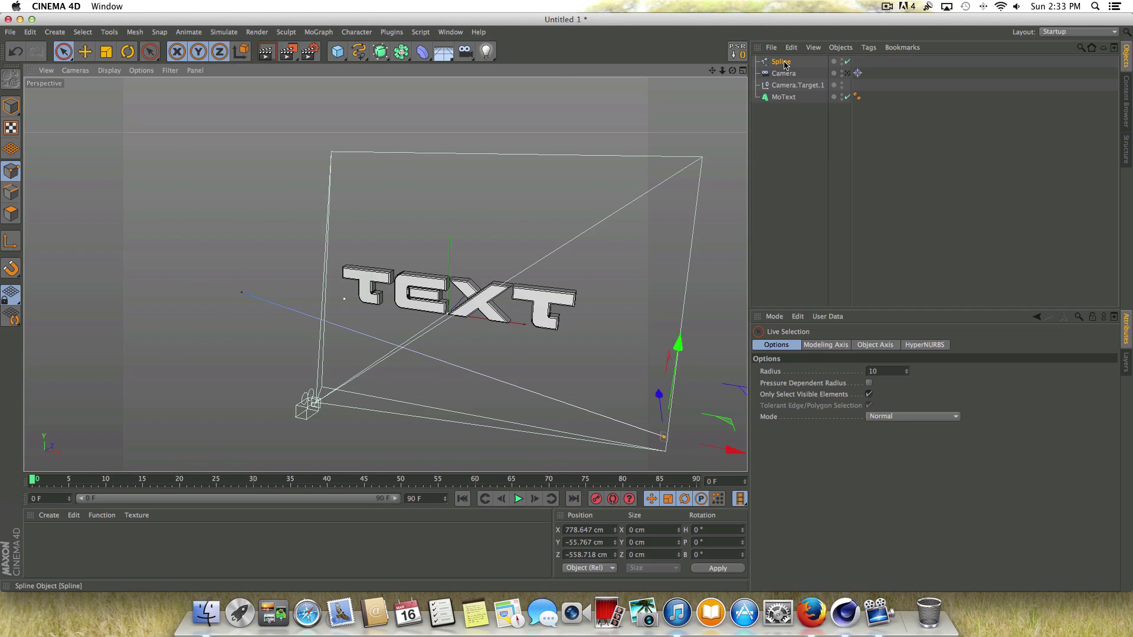
Add an Align to Spline tag to the Camera
{"action": "left_click", "coordinate": [783, 73]}
{"action": "right_click", "coordinate": [789, 74]}
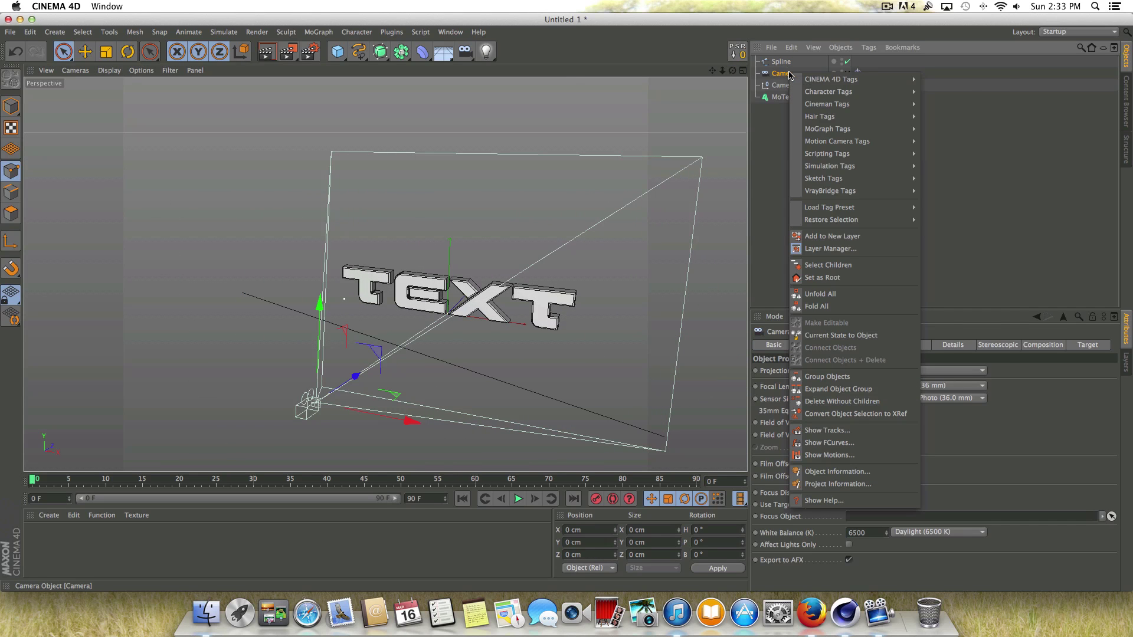
{"action": "mouse_move", "coordinate": [825, 80]}
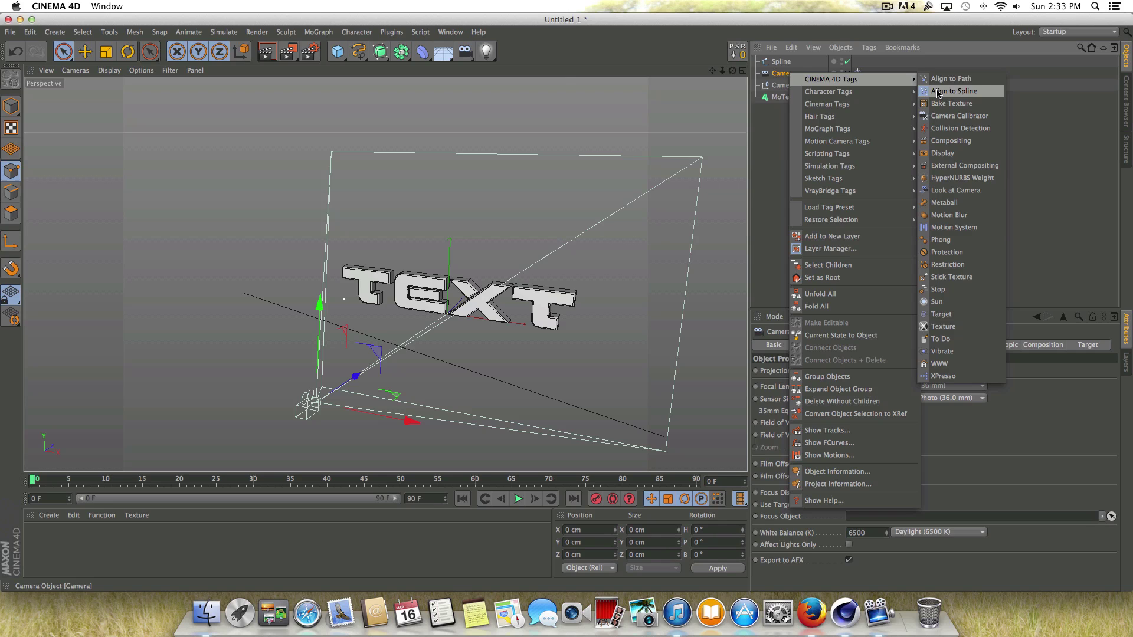
{"action": "left_click", "coordinate": [959, 91]}
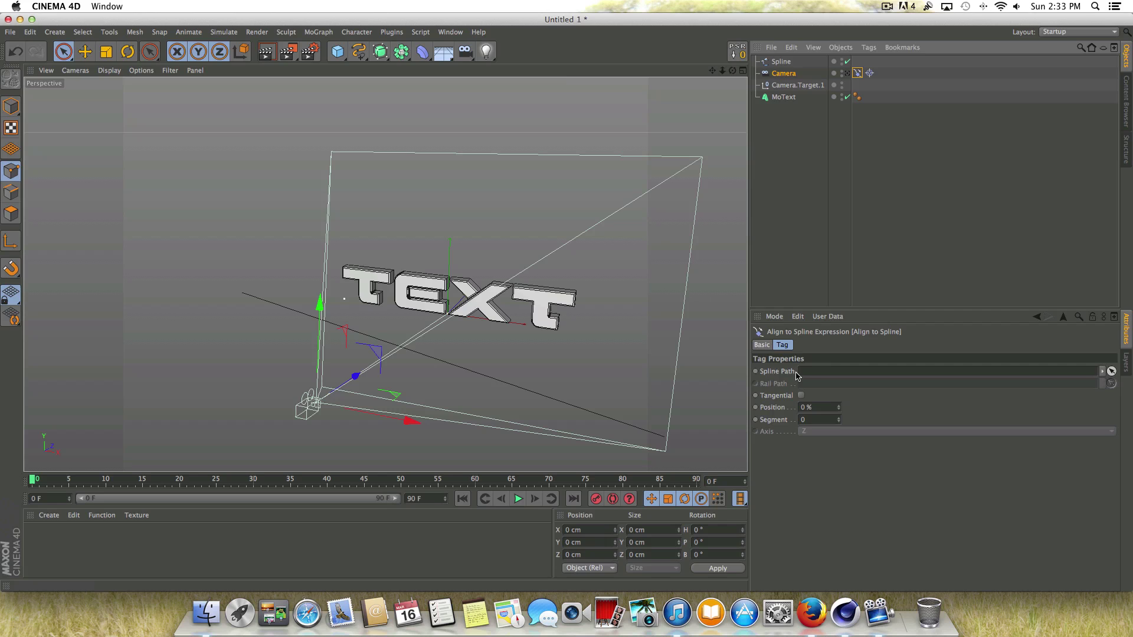
Assign the linear Spline as the spline path of the camera's Align to Spline tag and look through the camera
{"action": "left_click", "coordinate": [779, 62]}
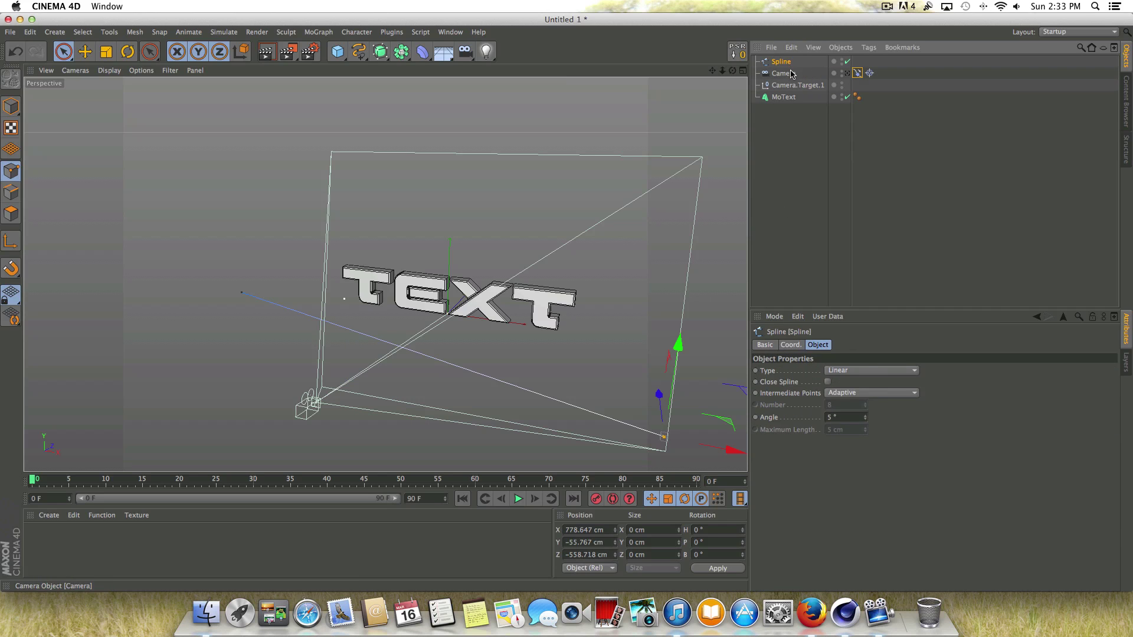
{"action": "left_click", "coordinate": [792, 74]}
{"action": "left_click", "coordinate": [858, 72]}
{"action": "left_click_drag", "start_coordinate": [781, 61], "coordinate": [818, 371]}
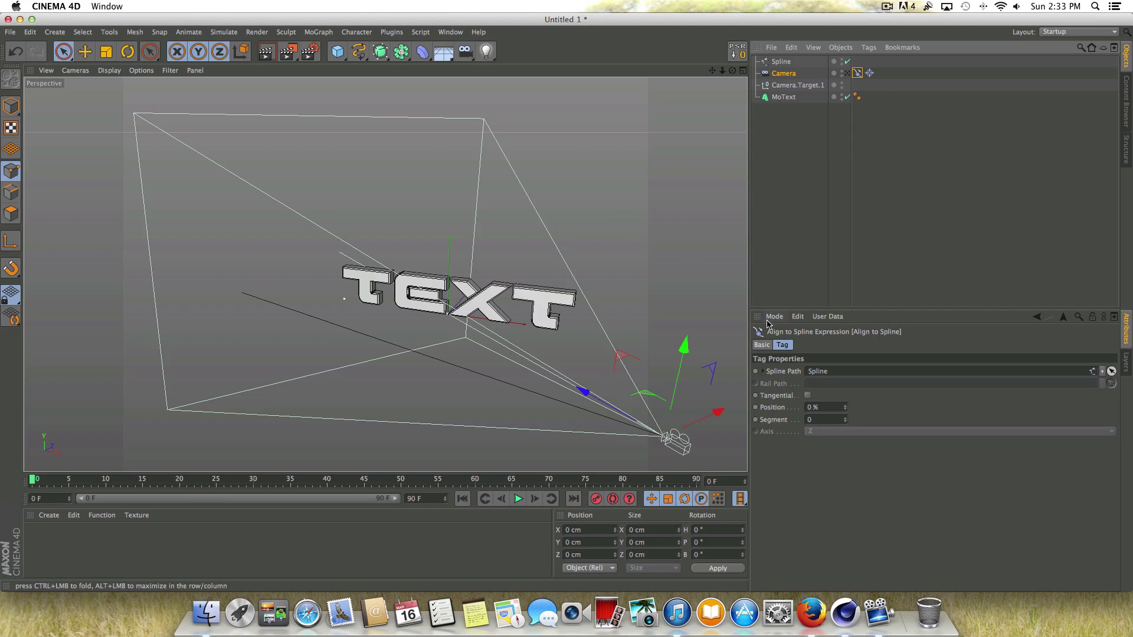
{"action": "left_click", "coordinate": [847, 73]}
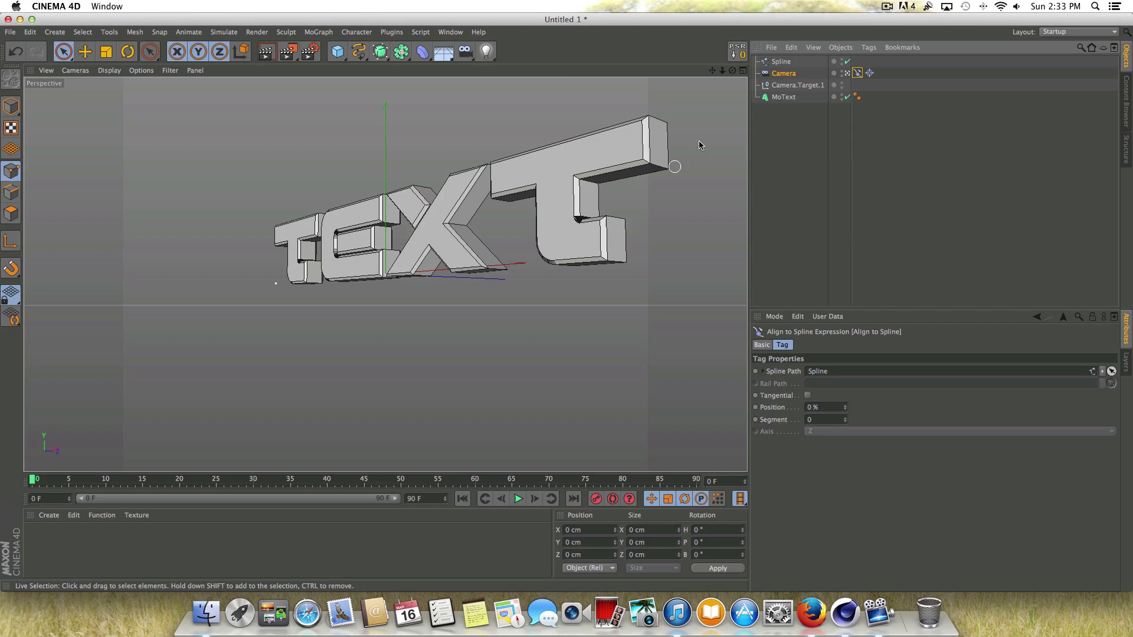
Keyframe the Position of the camera's Align to Spline tag at 0 % on frame 0 and 100 % on frame 90
{"action": "left_click", "coordinate": [780, 73]}
{"action": "left_click", "coordinate": [857, 72]}
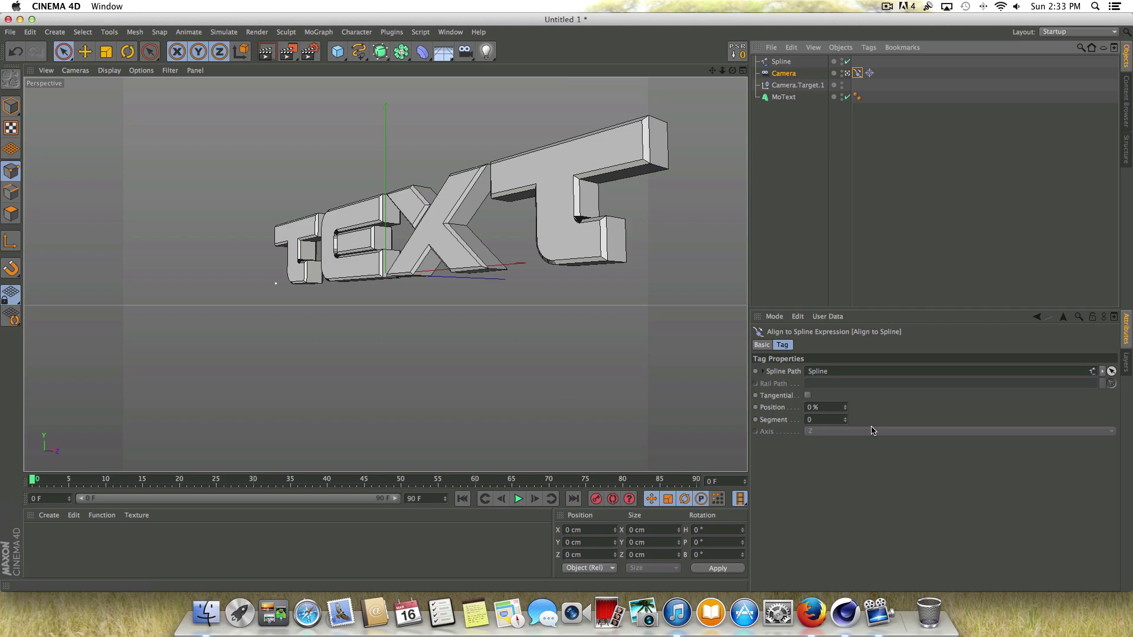
{"action": "mouse_move", "coordinate": [844, 411]}
{"action": "left_mouse_down"}
{"action": "mouse_move", "coordinate": [909, 412]}
{"action": "mouse_move", "coordinate": [850, 407]}
{"action": "left_mouse_up"}
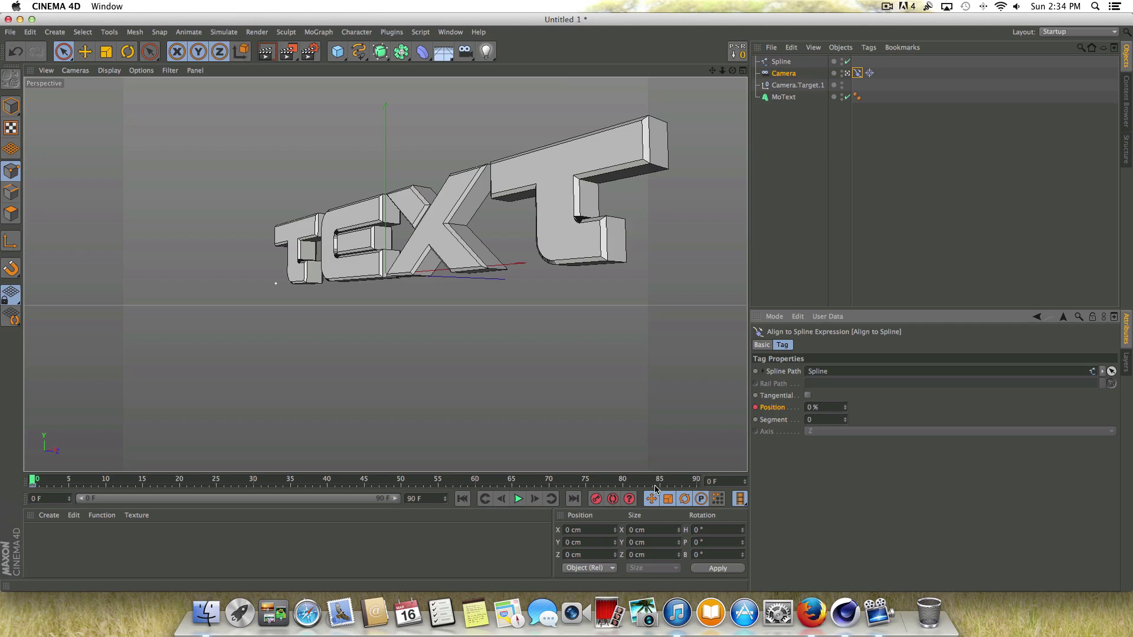
{"action": "left_click", "coordinate": [702, 483]}
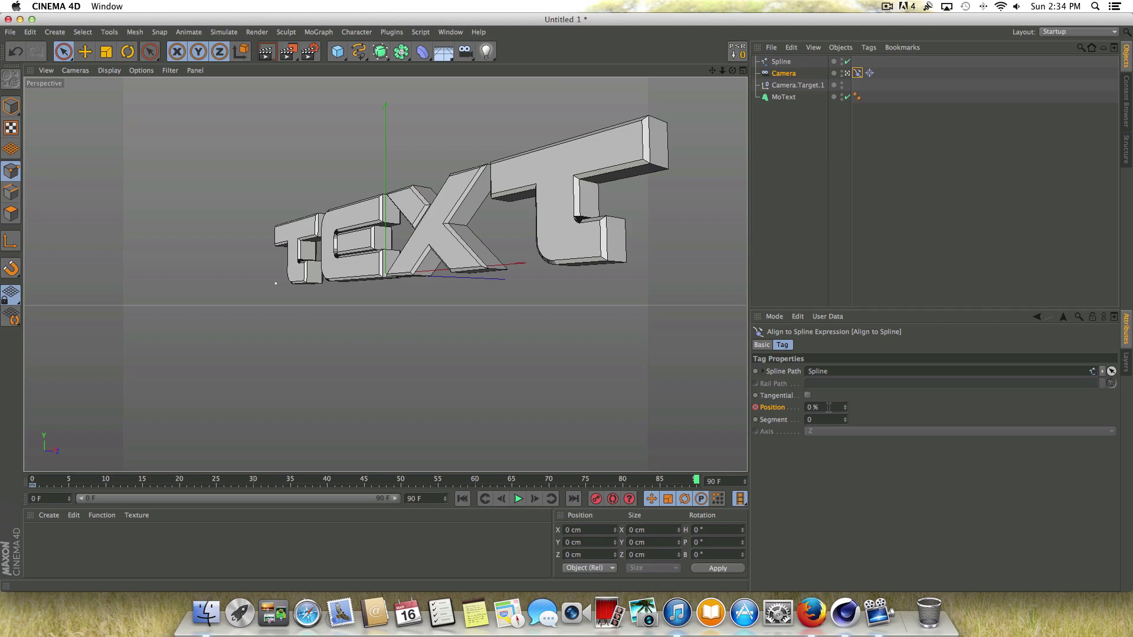
{"action": "left_click_drag", "start_coordinate": [846, 409], "coordinate": [846, 348]}
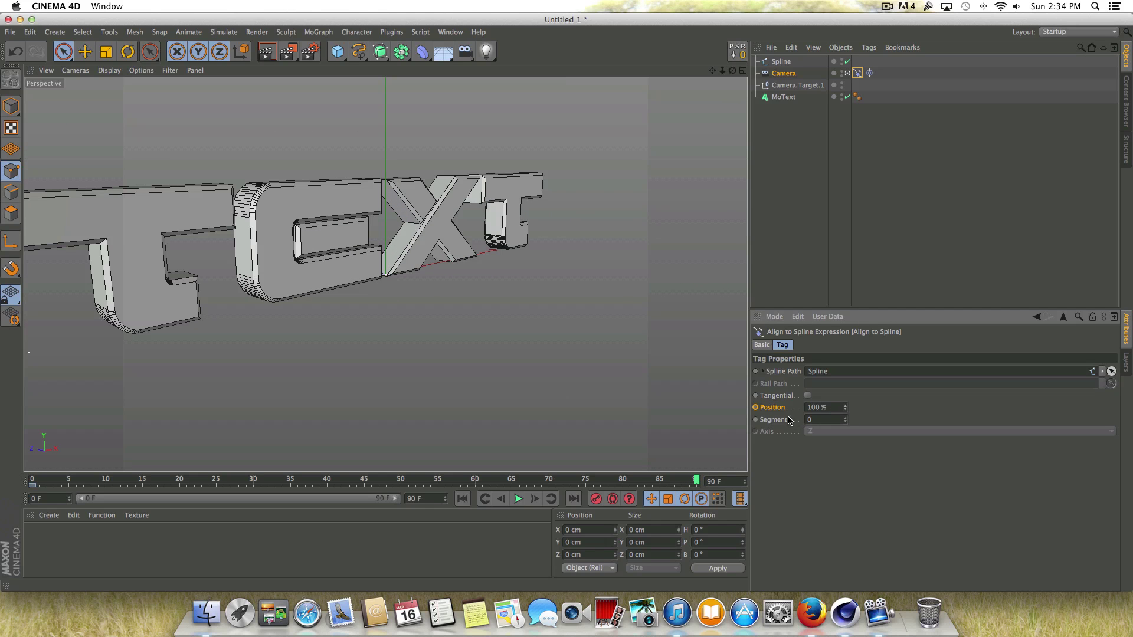
Play the camera animation from the start, stop it, and scrub the timeline back to frame 0 to review the movement
{"action": "left_click", "coordinate": [462, 499]}
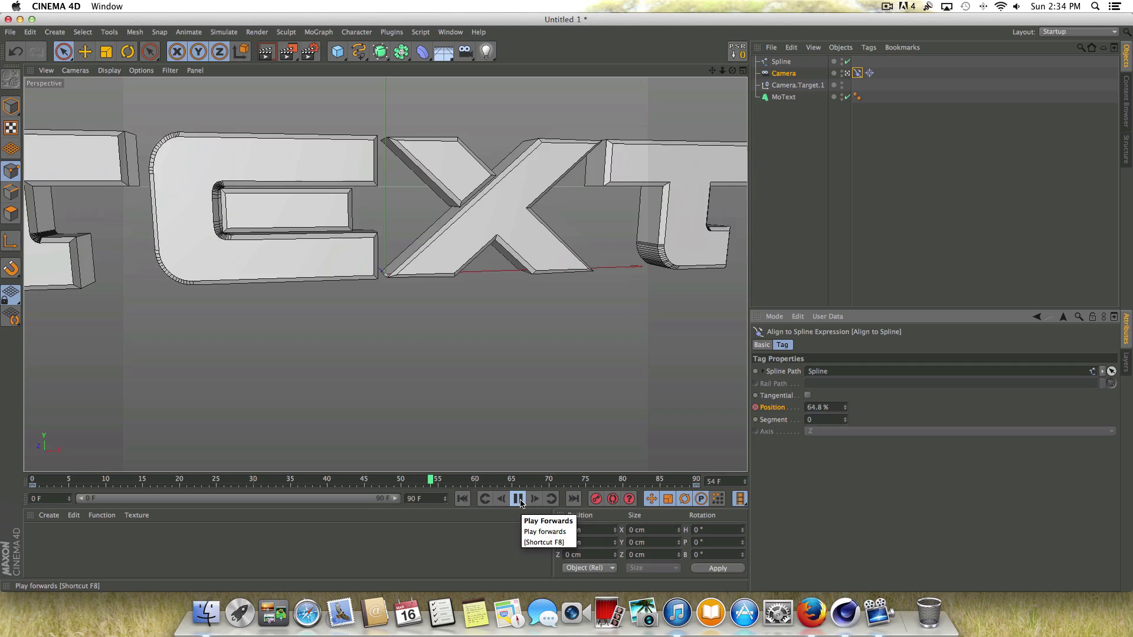
{"action": "left_click", "coordinate": [519, 500]}
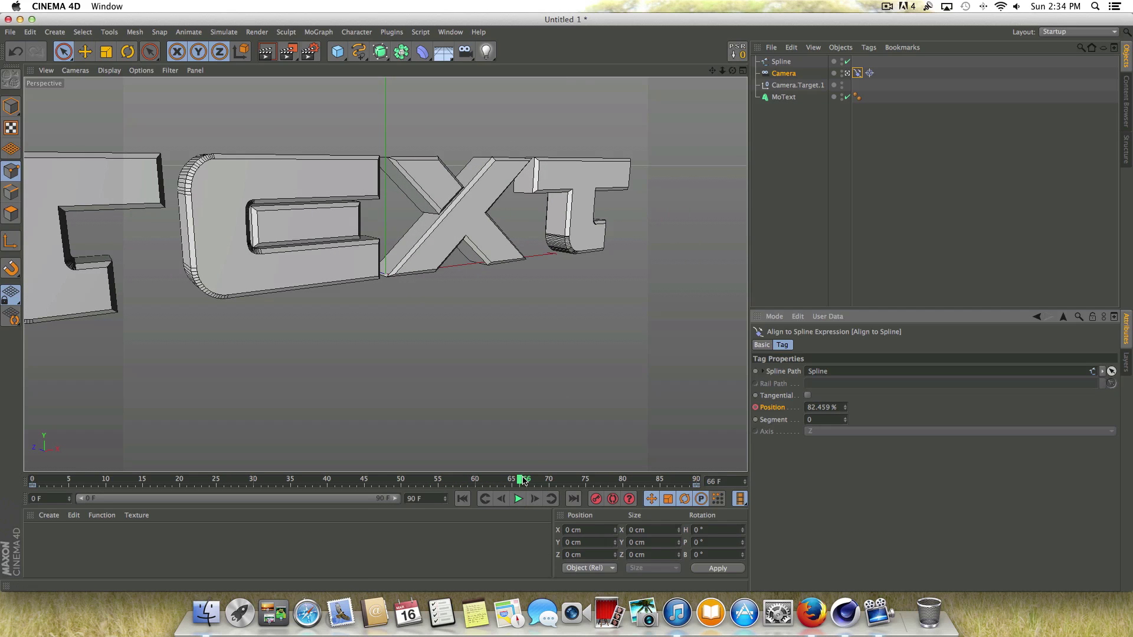
{"action": "left_click_drag", "start_coordinate": [524, 481], "coordinate": [2, 359]}
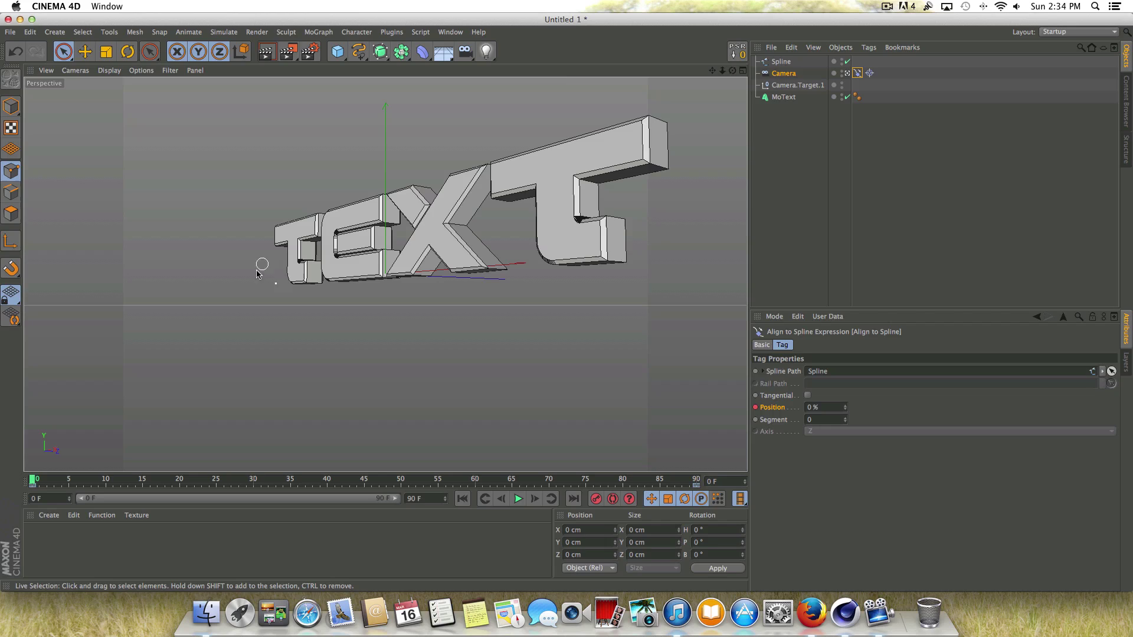